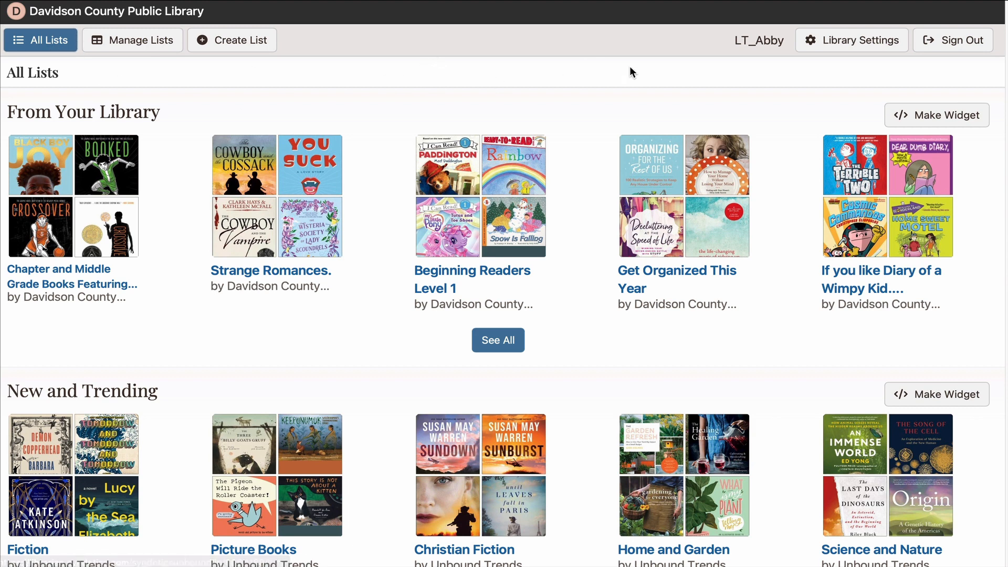
Step: View the widget embed code offered for the From Your Library lists and close it
{"action": "left_click", "coordinate": [949, 122]}
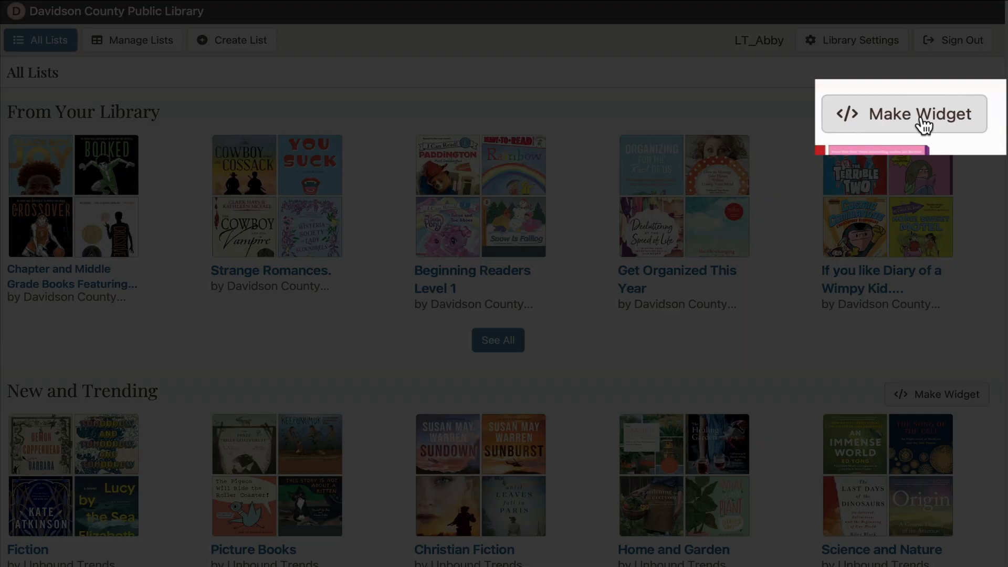
{"action": "left_click", "coordinate": [907, 126]}
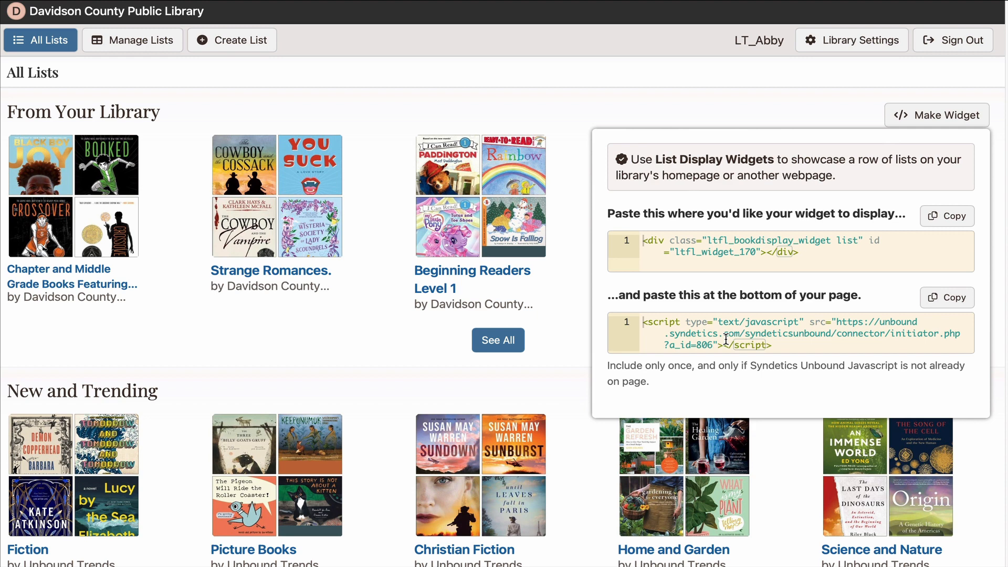
{"action": "left_click", "coordinate": [660, 100]}
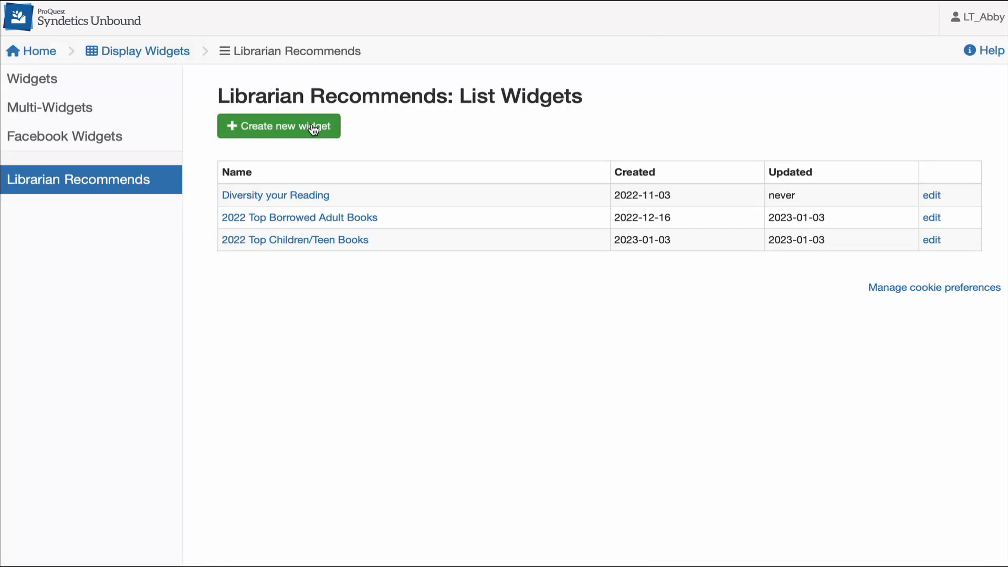
Step: Start a new list display widget in Syndetics Unbound's Librarian Recommends section
{"action": "left_click", "coordinate": [275, 129]}
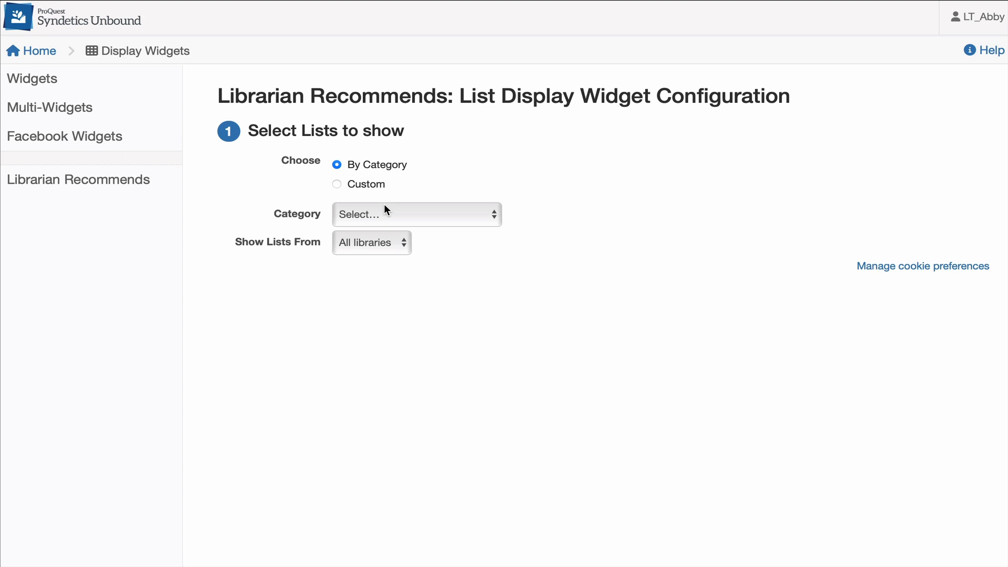
Step: Set the new widget's category to Genre Guides and check the library source options
{"action": "left_click", "coordinate": [389, 215]}
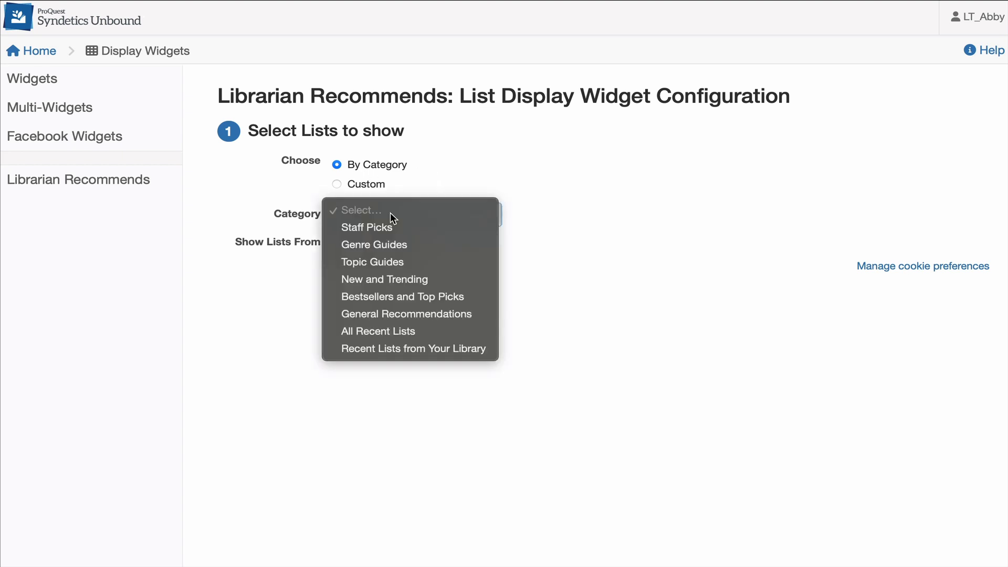
{"action": "left_click", "coordinate": [390, 245]}
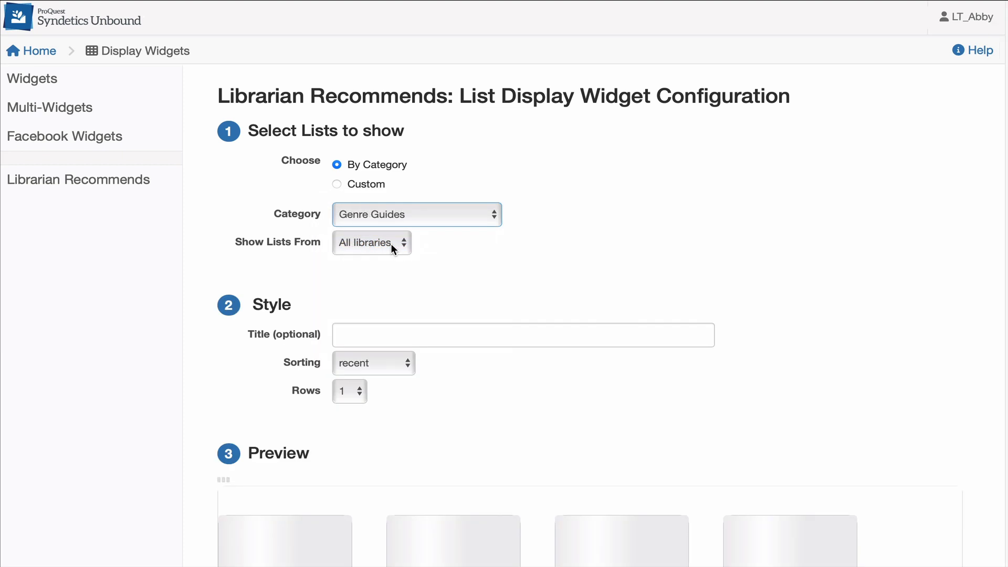
{"action": "left_click", "coordinate": [389, 243]}
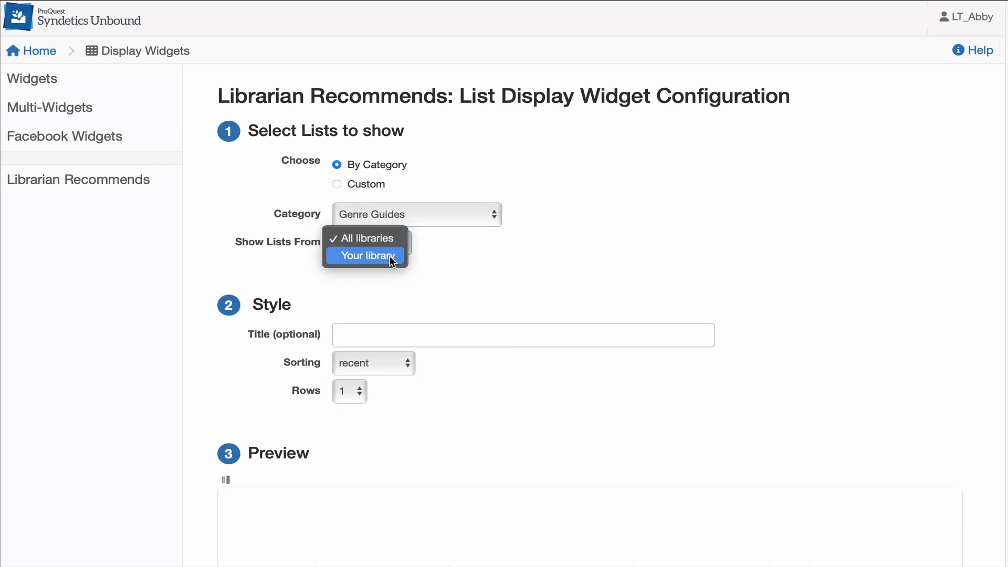
{"action": "left_click", "coordinate": [479, 158]}
Step: Switch the widget to custom list selection and add the library's own YA Fiction: 2022 Top Borrowed Books list
{"action": "left_click", "coordinate": [367, 186]}
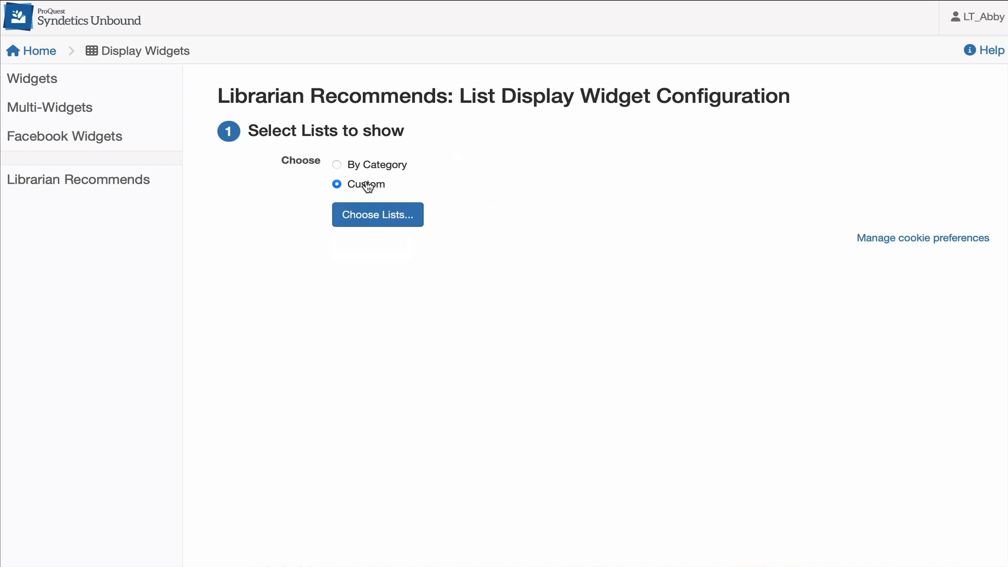
{"action": "left_click", "coordinate": [371, 220]}
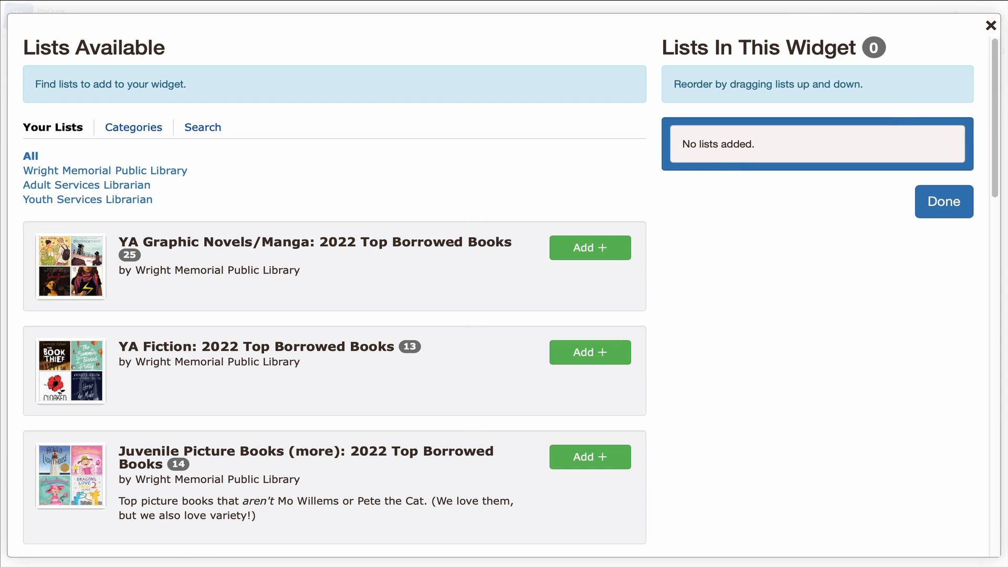
{"action": "left_click", "coordinate": [599, 363]}
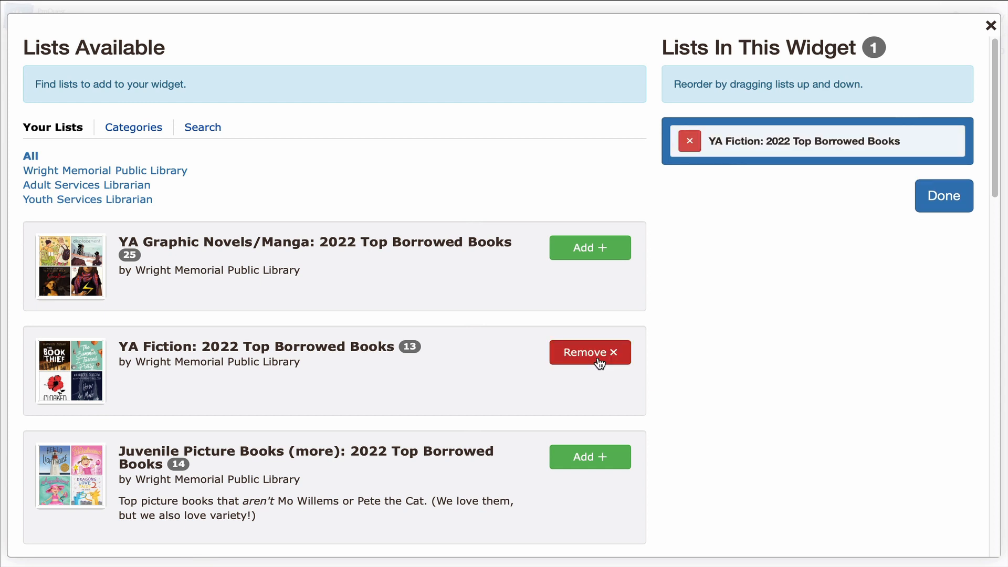
Step: Add Lunar New Year, 2022 Staff Picks for Adults--Nonfiction and If you loved Wednesday from the General Recommendations category
{"action": "left_click", "coordinate": [141, 130]}
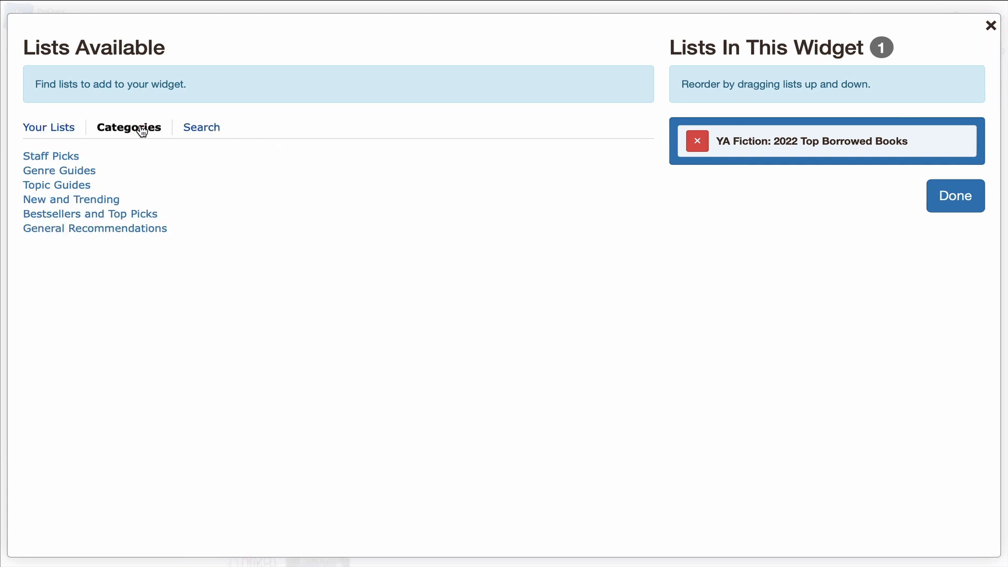
{"action": "left_click", "coordinate": [77, 230]}
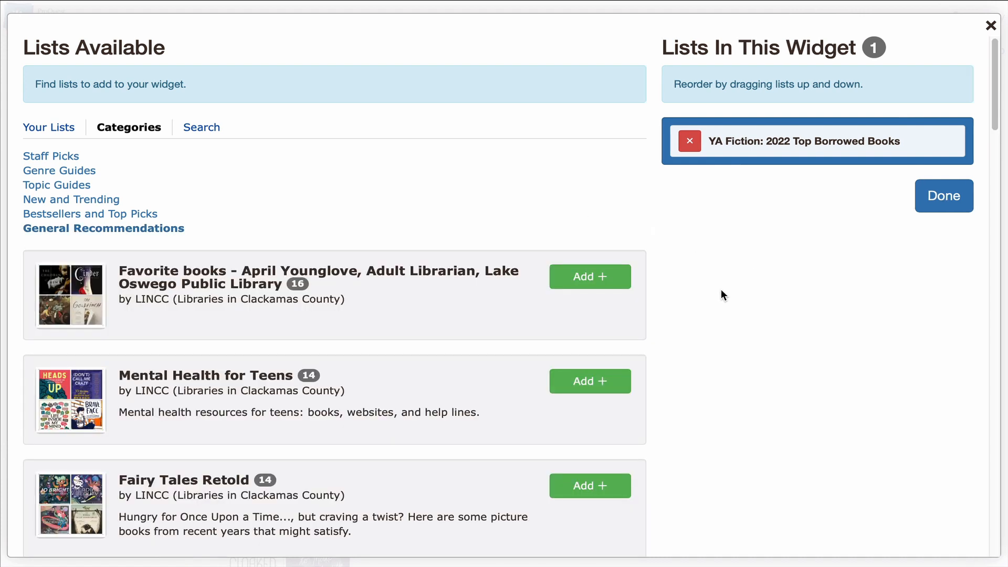
{"action": "scroll", "coordinate": [720, 294], "scroll_direction": "down", "scroll_amount": 4}
{"action": "left_click", "coordinate": [609, 399]}
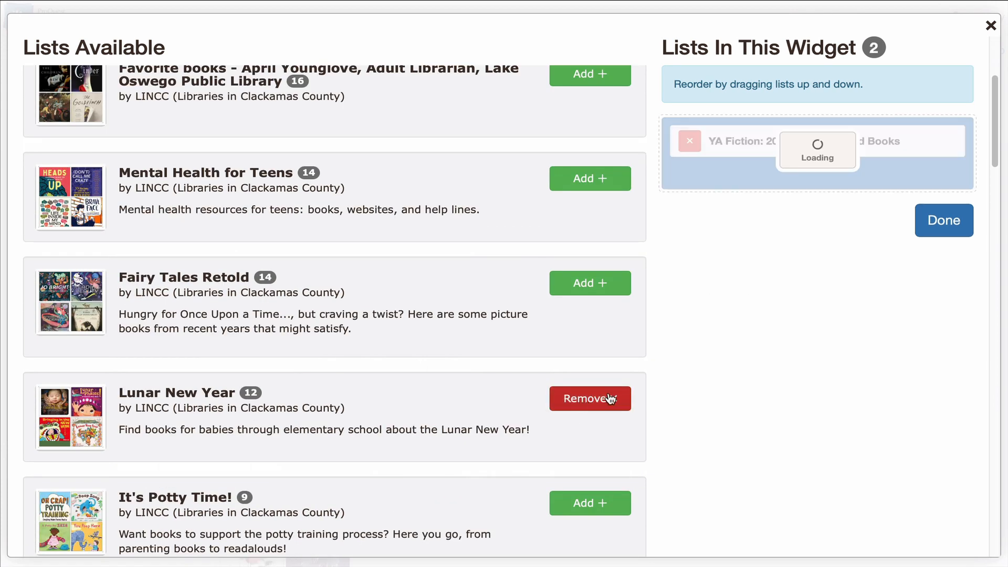
{"action": "scroll", "coordinate": [725, 347], "scroll_direction": "down", "scroll_amount": 7}
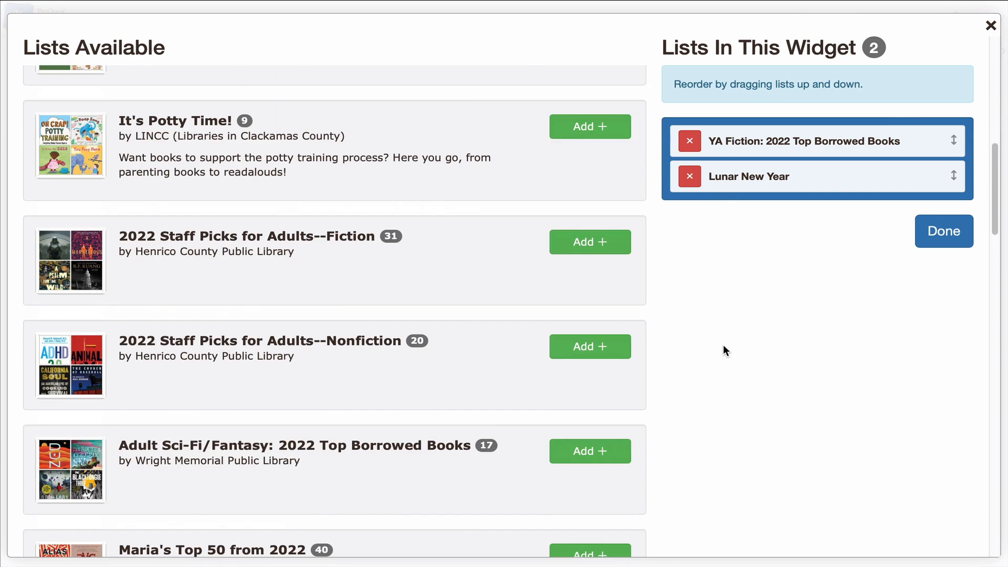
{"action": "left_click", "coordinate": [608, 355]}
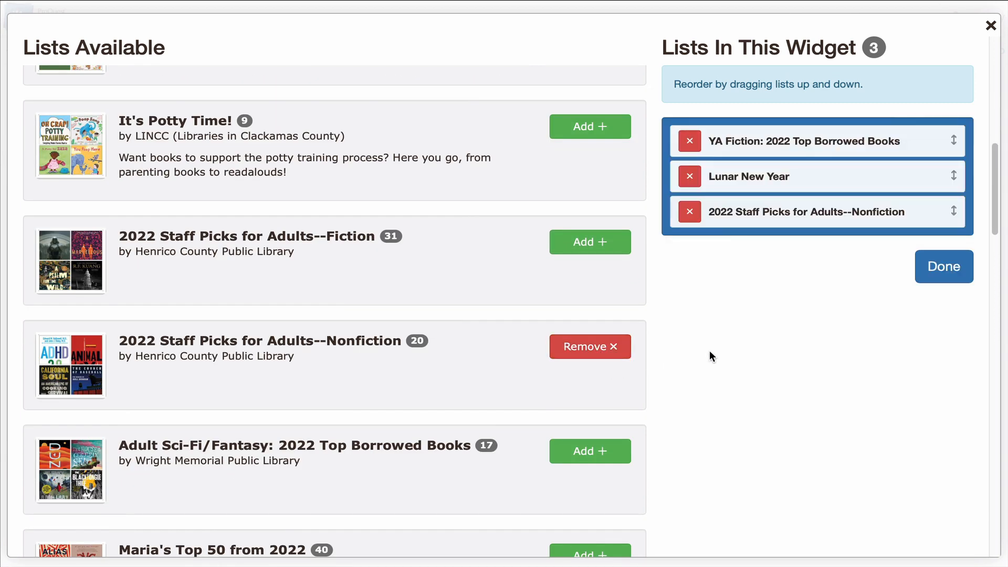
{"action": "scroll", "coordinate": [710, 351], "scroll_direction": "down", "scroll_amount": 5}
{"action": "left_click", "coordinate": [593, 414]}
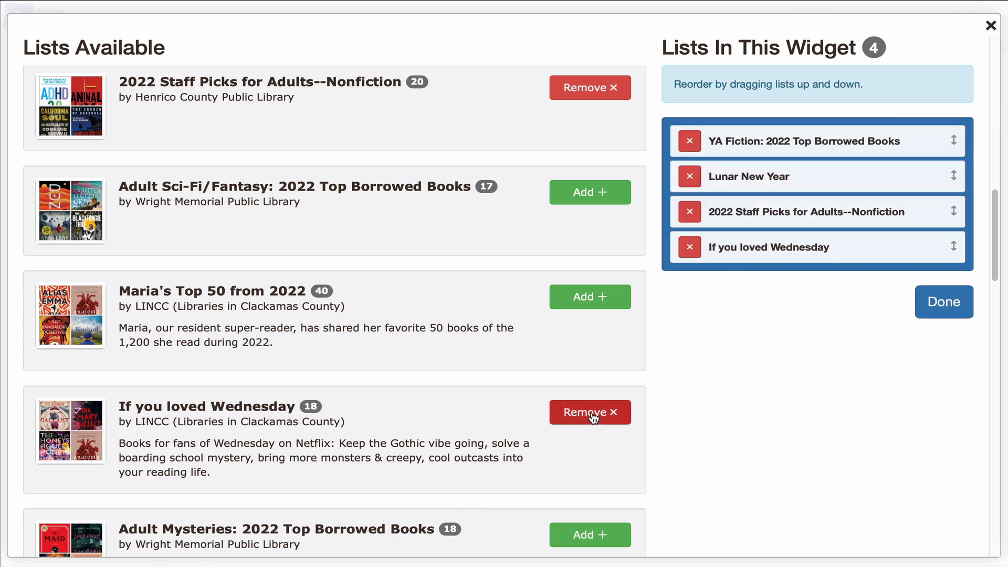
Step: Search the available lists for "memoir" and add Biography and Memoir, Veteran Memoirs and Culinary Memoirs to the widget
{"action": "scroll", "coordinate": [425, 314], "scroll_direction": "up", "scroll_amount": 10}
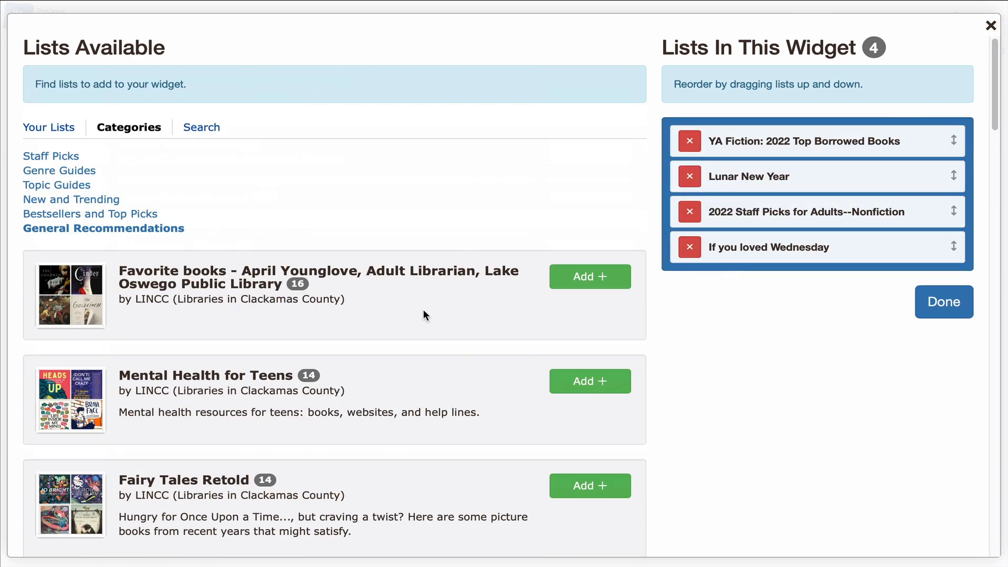
{"action": "left_click", "coordinate": [200, 129]}
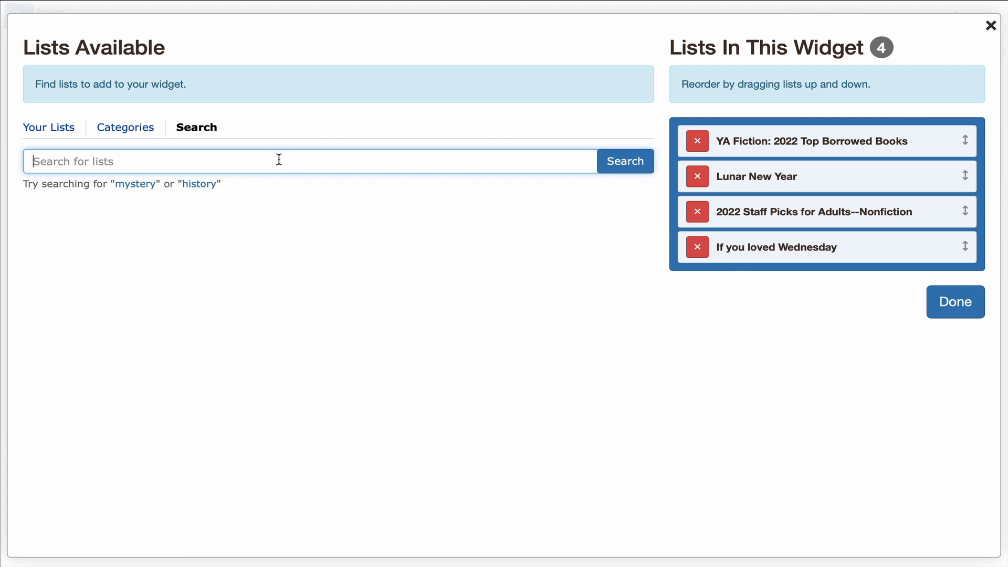
{"action": "type", "text": "memoir"}
{"action": "key", "text": "Return"}
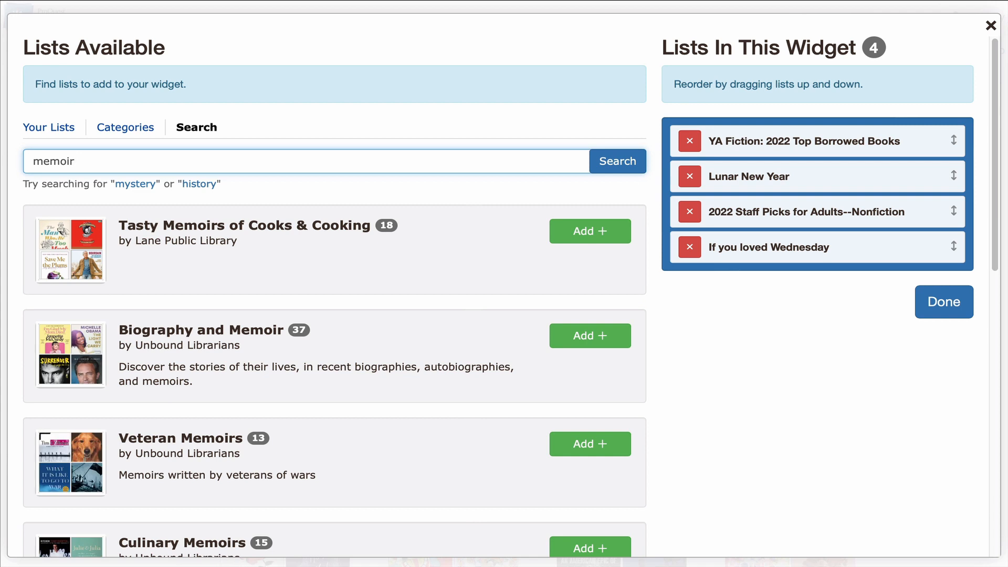
{"action": "left_click", "coordinate": [445, 266]}
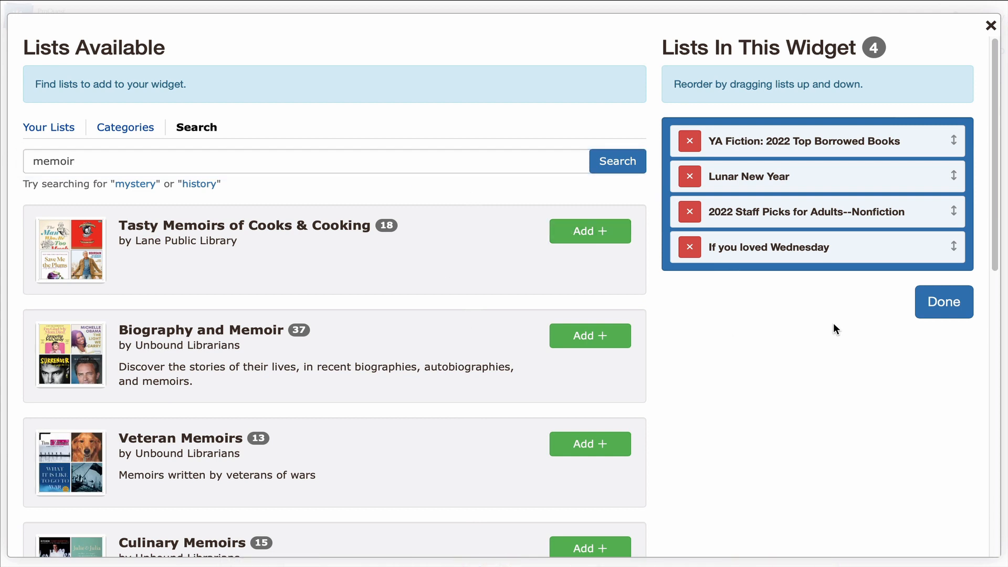
{"action": "left_click", "coordinate": [586, 337]}
{"action": "left_click", "coordinate": [583, 445]}
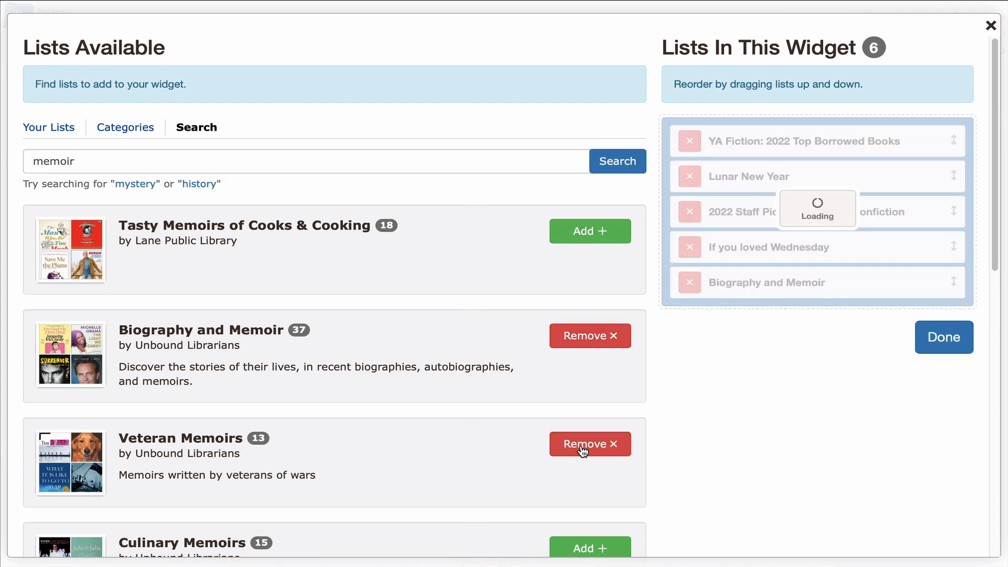
{"action": "left_click", "coordinate": [584, 546]}
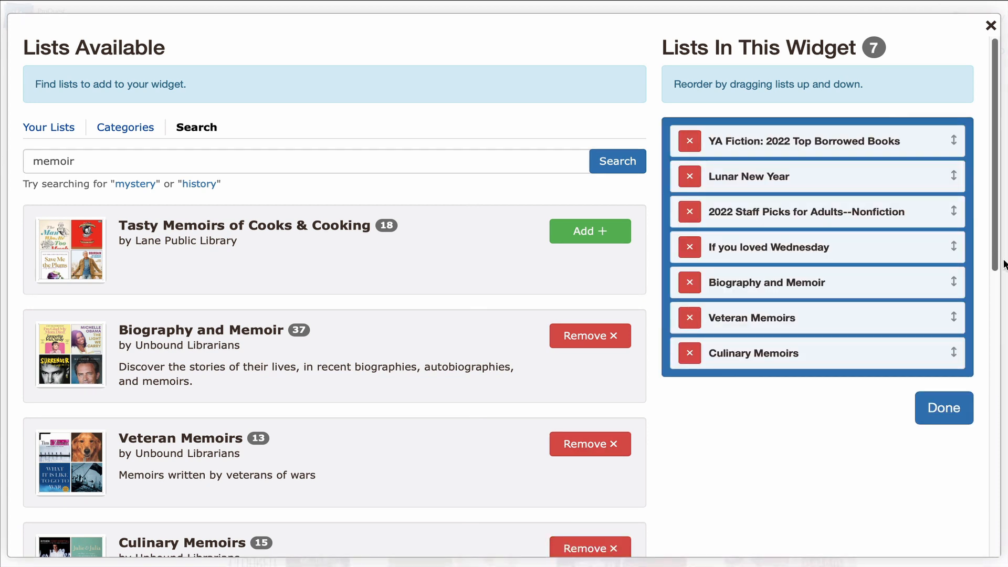
Step: Reorder the lists as Lunar New Year, Veteran Memoirs, Staff Picks Nonfiction, Culinary Memoirs, Wednesday, YA Fiction, Biography and Memoir, and confirm the selection
{"action": "left_click_drag", "start_coordinate": [781, 323], "coordinate": [782, 185]}
{"action": "left_click_drag", "start_coordinate": [793, 140], "coordinate": [800, 246]}
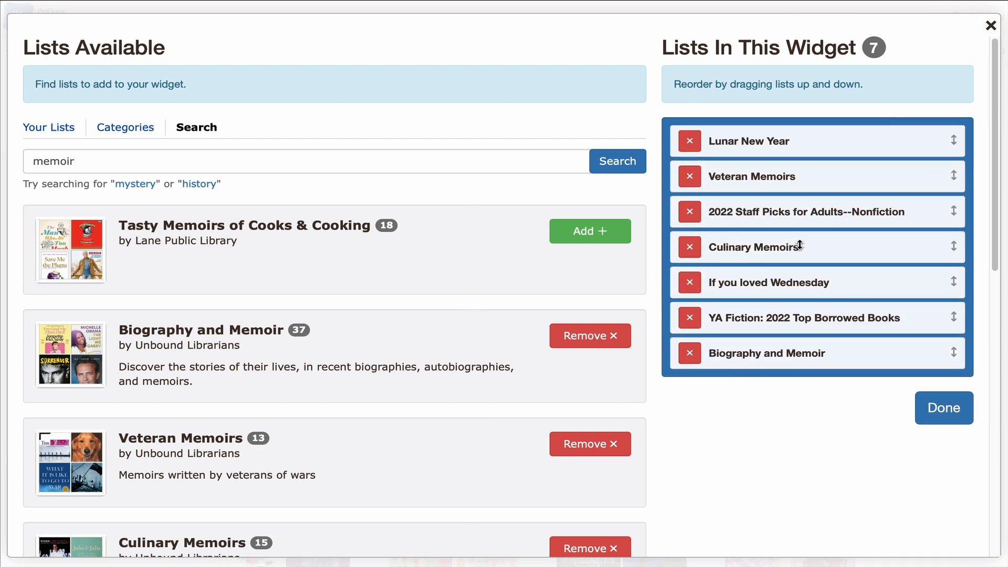
{"action": "left_click", "coordinate": [940, 415]}
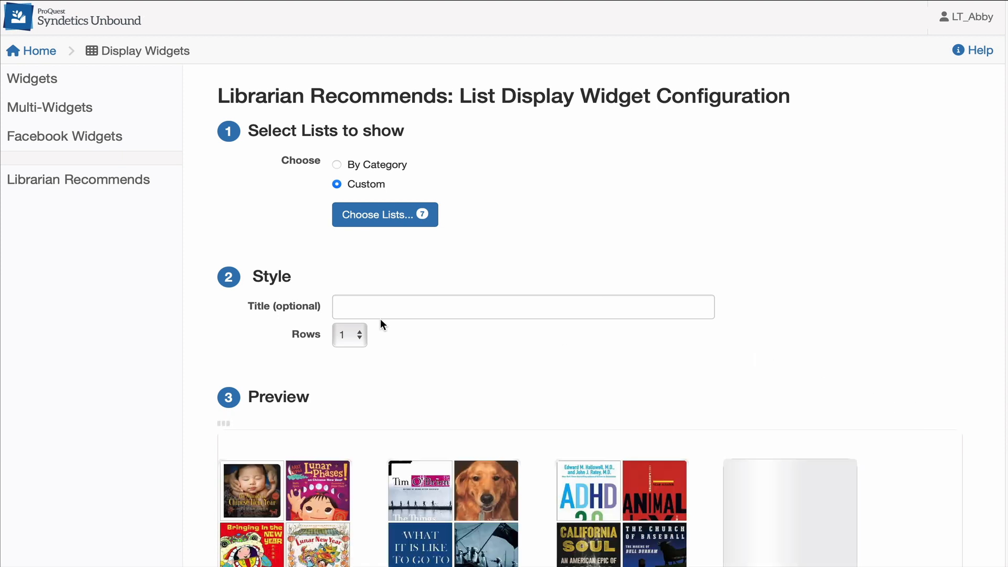
Step: Title the widget "best lists!", set it to 2 rows, and check the preview
{"action": "left_click", "coordinate": [387, 309]}
{"action": "type", "text": "best lists!"}
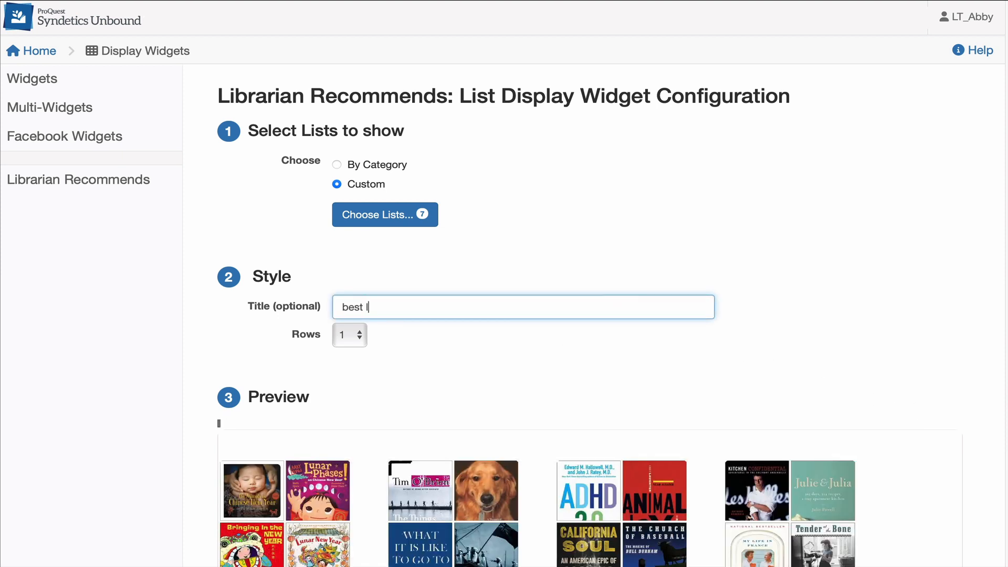
{"action": "left_click", "coordinate": [354, 335]}
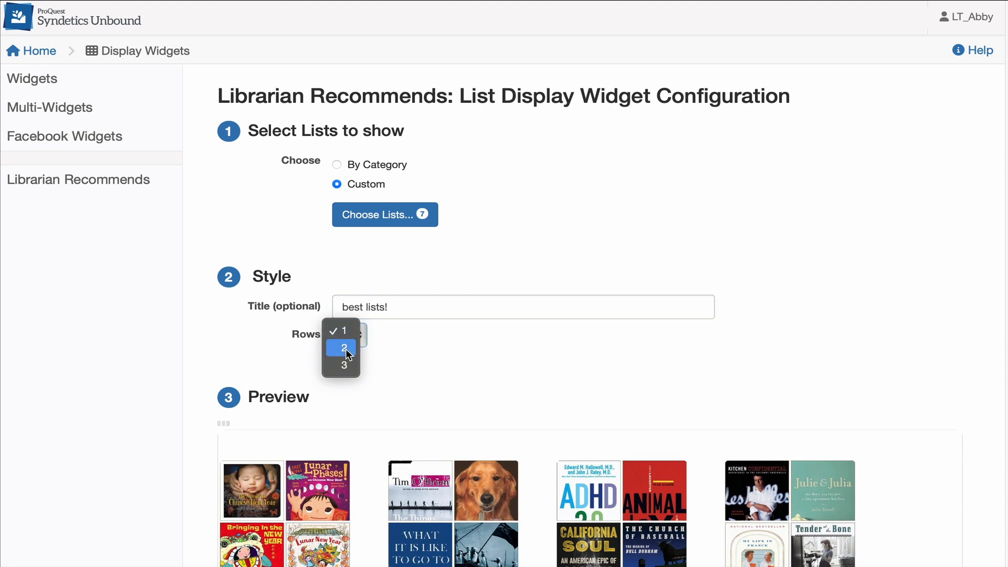
{"action": "left_click", "coordinate": [347, 351]}
{"action": "scroll", "coordinate": [592, 332], "scroll_direction": "down", "scroll_amount": 5}
{"action": "scroll", "coordinate": [592, 332], "scroll_direction": "down", "scroll_amount": 2}
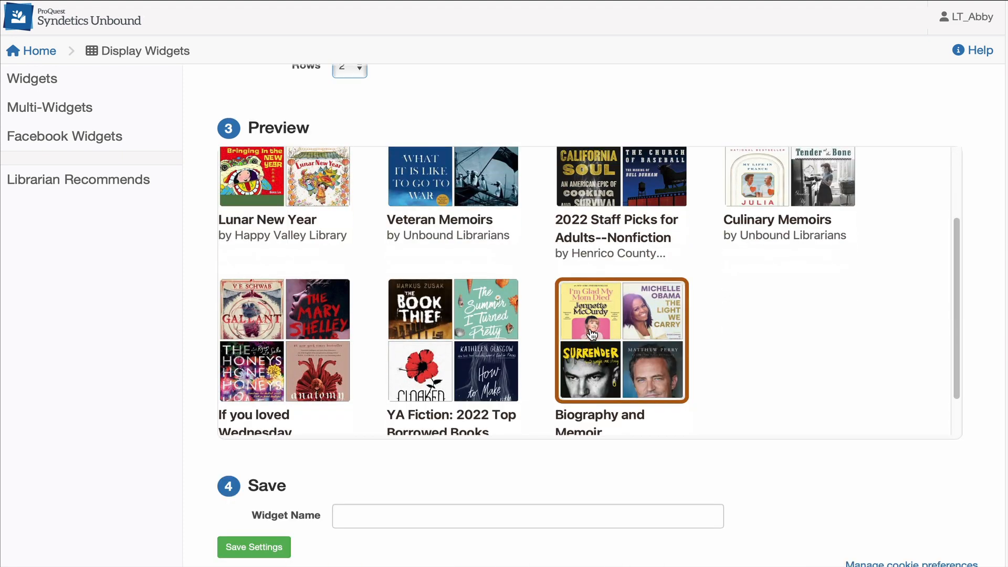
{"action": "scroll", "coordinate": [592, 332], "scroll_direction": "up", "scroll_amount": 6}
Step: Save the widget settings under the name "best lists test" and show the embed HTML
{"action": "scroll", "coordinate": [132, 329], "scroll_direction": "down", "scroll_amount": 5}
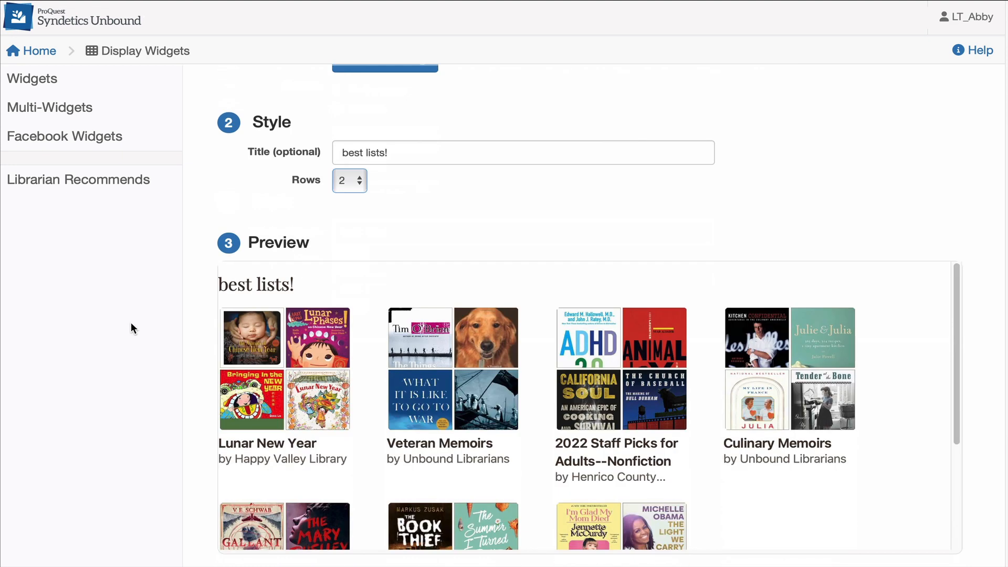
{"action": "left_click", "coordinate": [371, 524]}
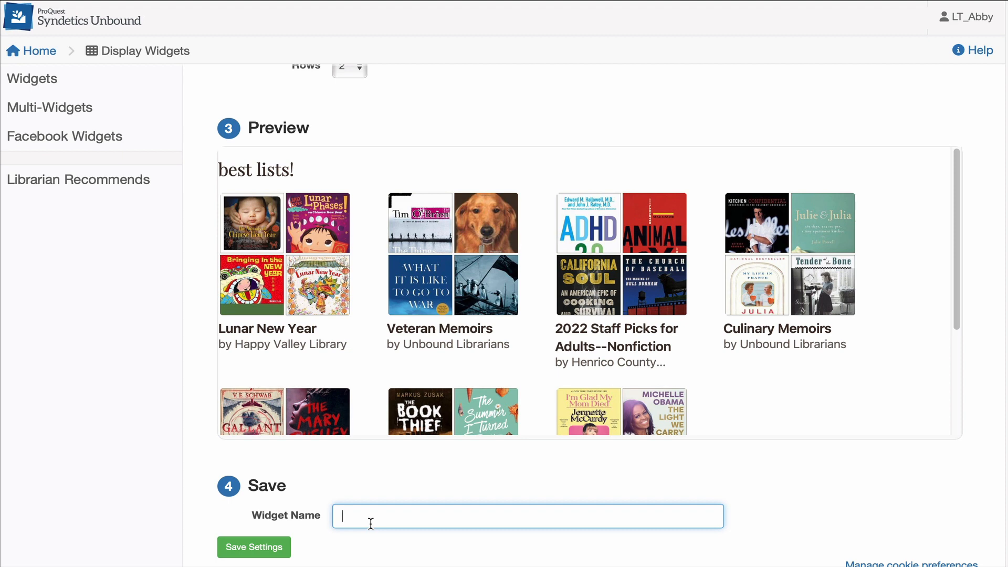
{"action": "type", "text": "best lists test"}
{"action": "left_click", "coordinate": [240, 550]}
{"action": "scroll", "coordinate": [165, 351], "scroll_direction": "down", "scroll_amount": 3}
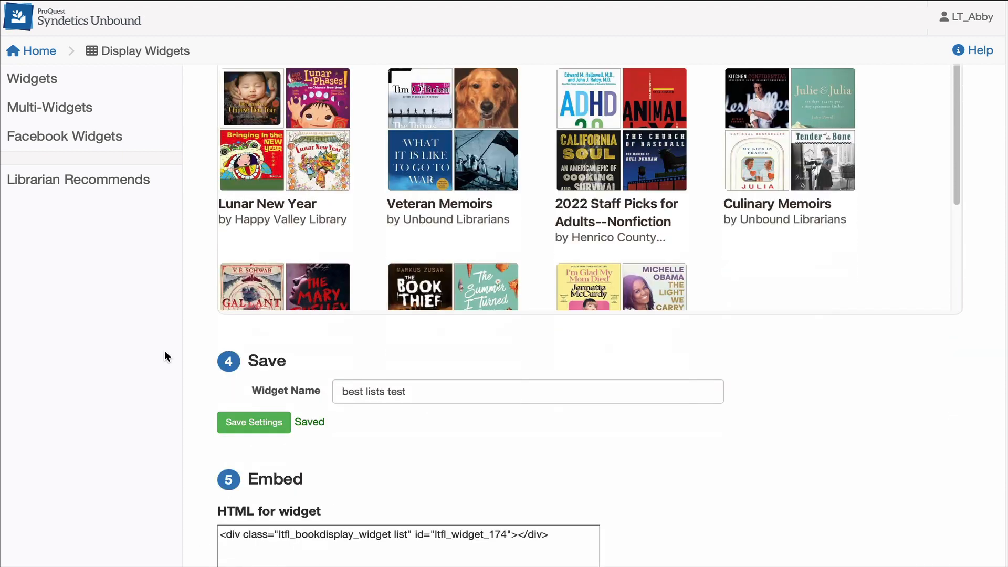
{"action": "scroll", "coordinate": [162, 354], "scroll_direction": "down", "scroll_amount": 3}
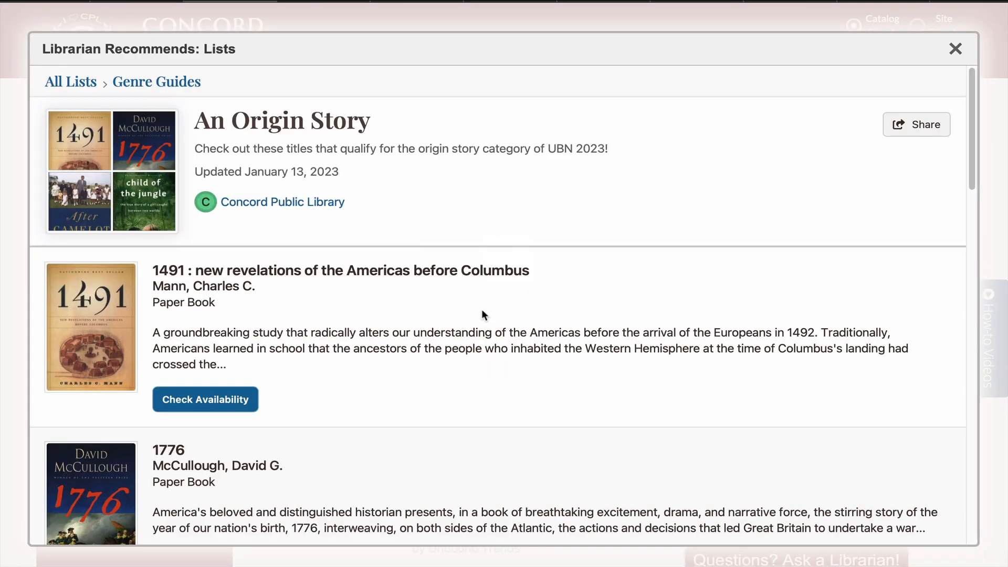
Step: Browse the books in the An Origin Story list on the Concord Public Library site
{"action": "scroll", "coordinate": [482, 311], "scroll_direction": "down", "scroll_amount": 3}
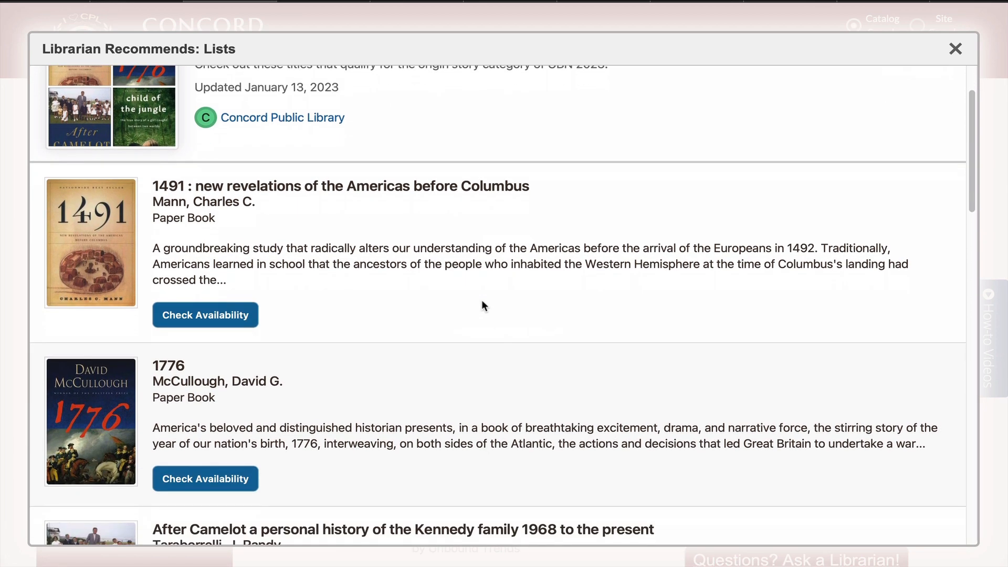
{"action": "scroll", "coordinate": [482, 302], "scroll_direction": "down", "scroll_amount": 3}
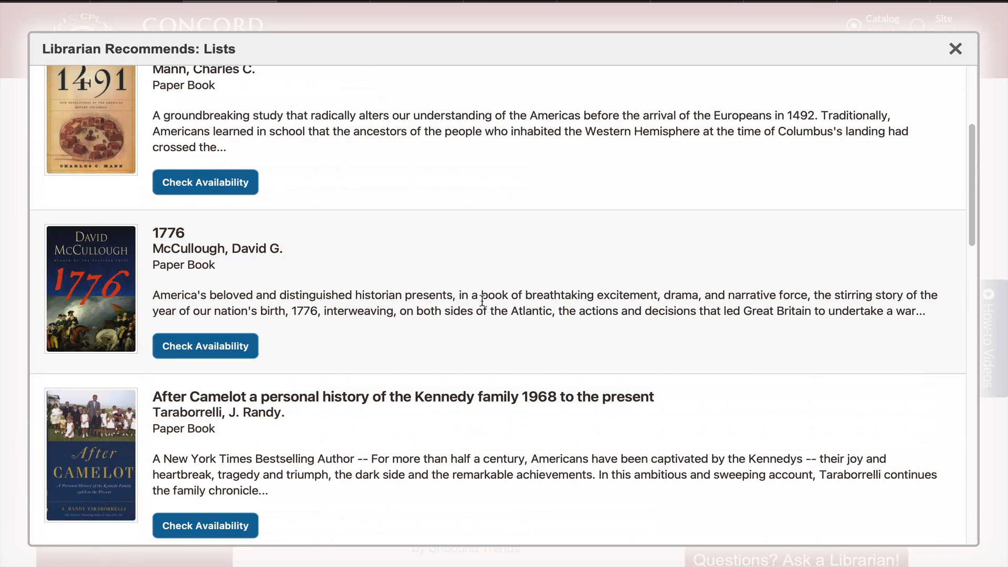